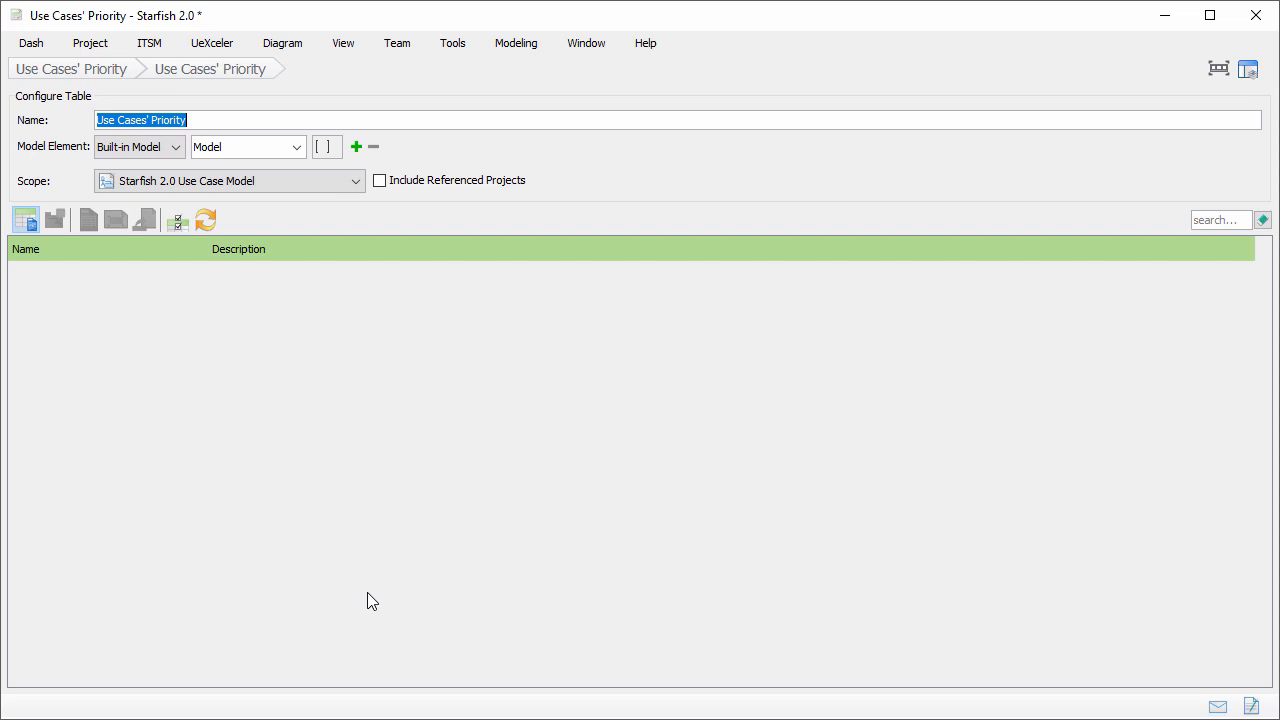
Step: Set the table's model element to Use Case and sort the listed use cases by Name in ascending order
{"action": "left_click", "coordinate": [294, 148]}
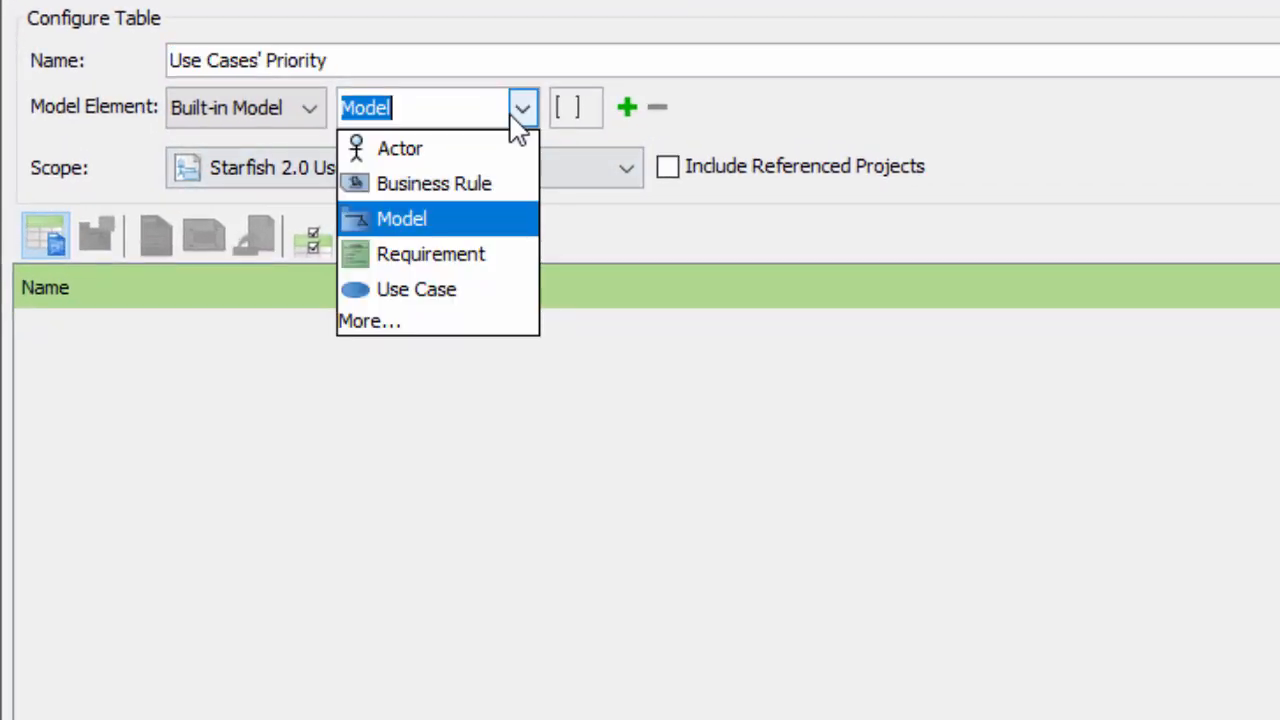
{"action": "left_click", "coordinate": [460, 289]}
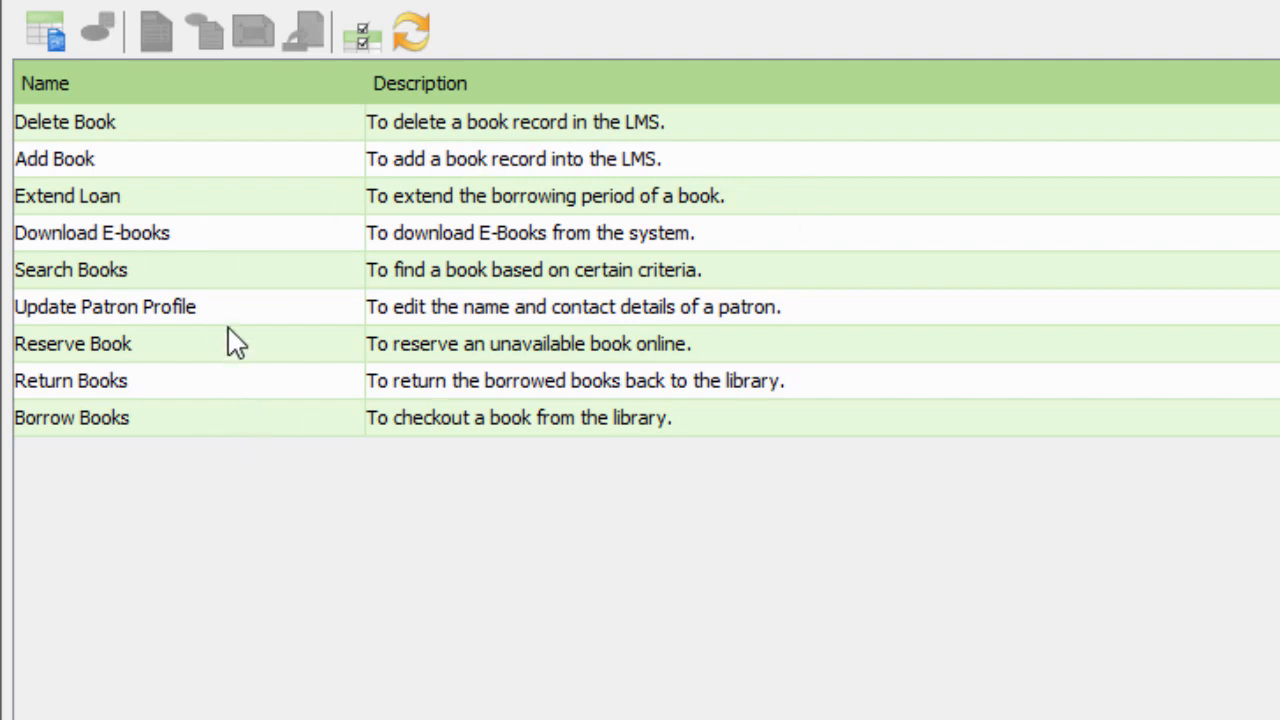
{"action": "left_click", "coordinate": [124, 90]}
{"action": "left_click", "coordinate": [124, 90]}
{"action": "left_click", "coordinate": [124, 90]}
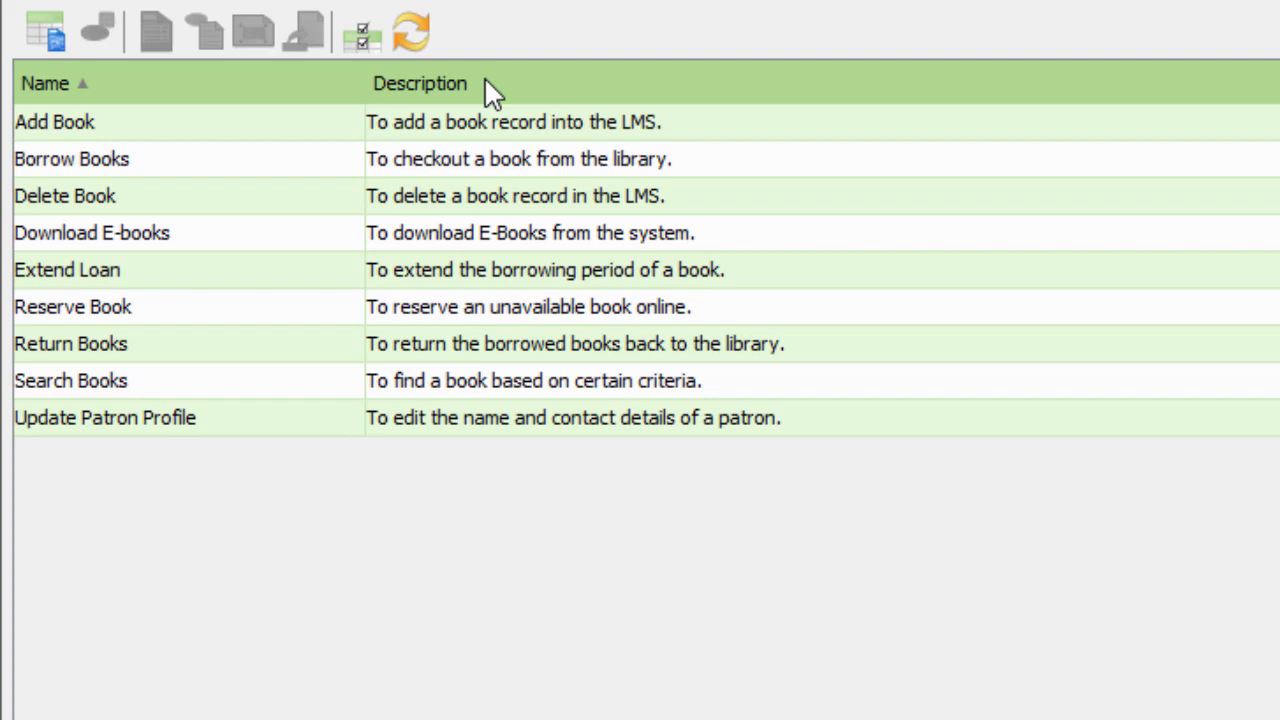
Step: Add the Rank property column to the table and place it between Name and Description
{"action": "left_click", "coordinate": [375, 36]}
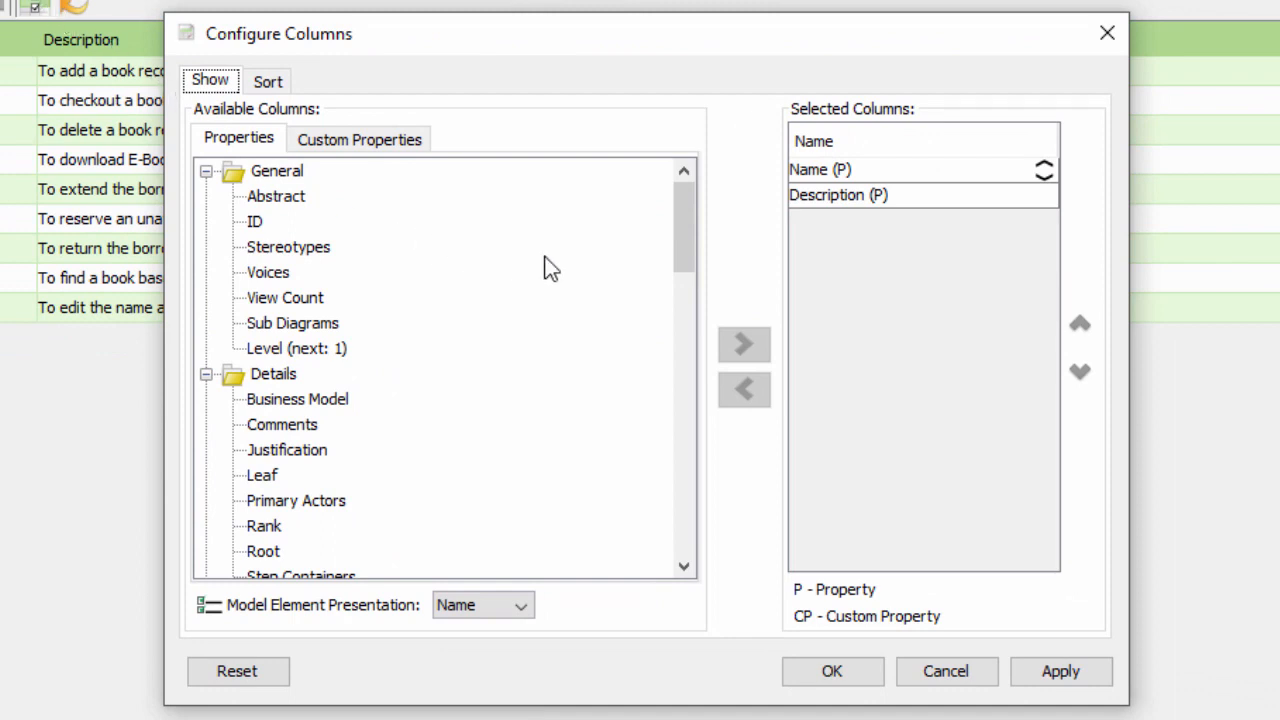
{"action": "left_click_drag", "start_coordinate": [687, 255], "coordinate": [686, 298]}
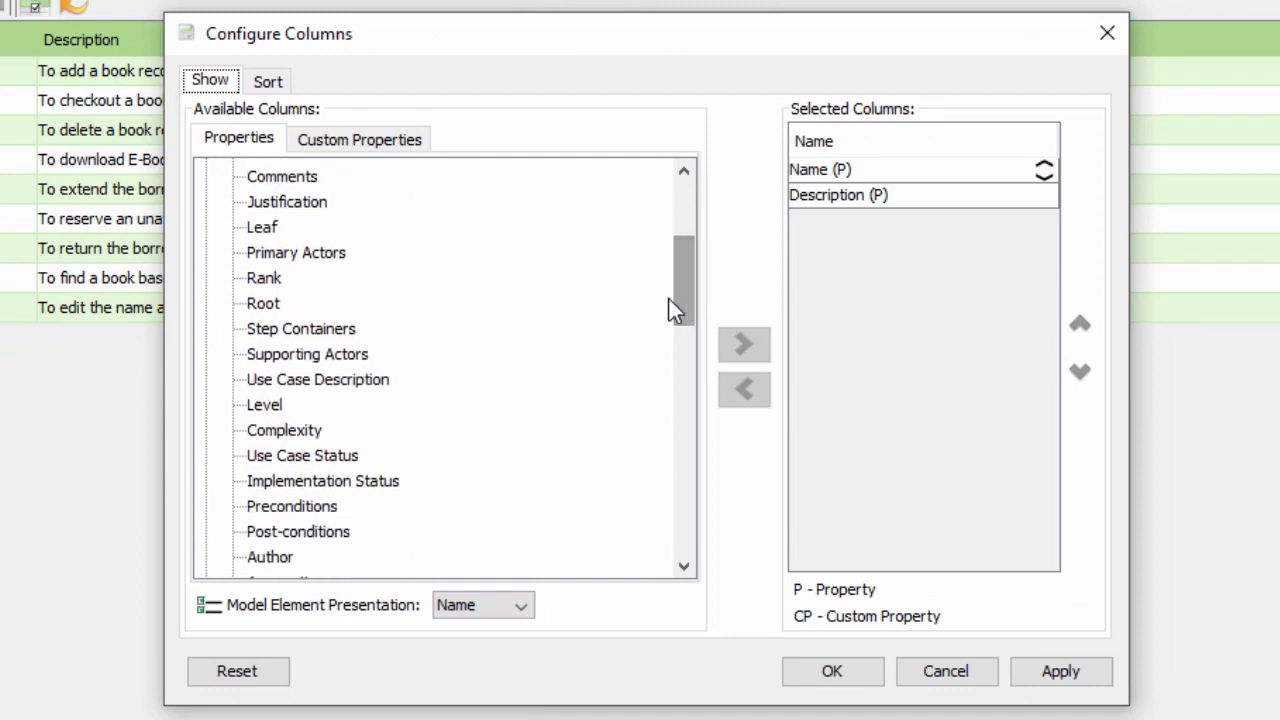
{"action": "left_click", "coordinate": [266, 284]}
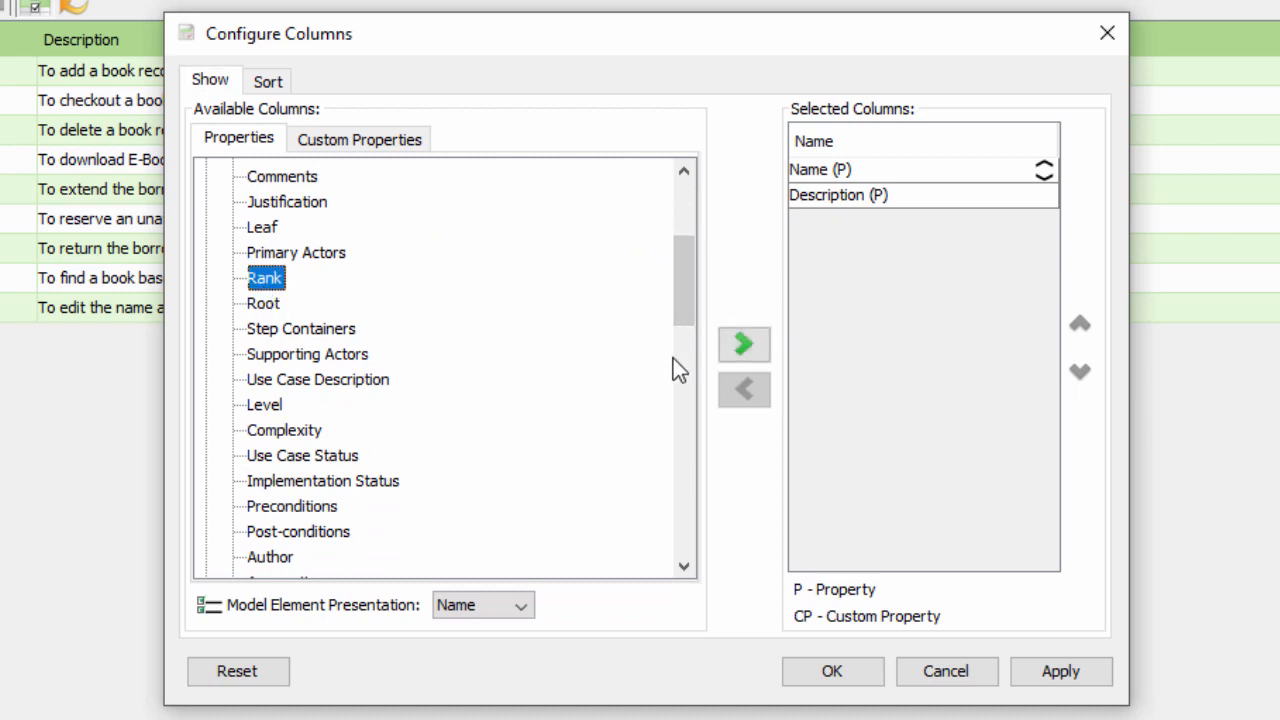
{"action": "left_click", "coordinate": [745, 345]}
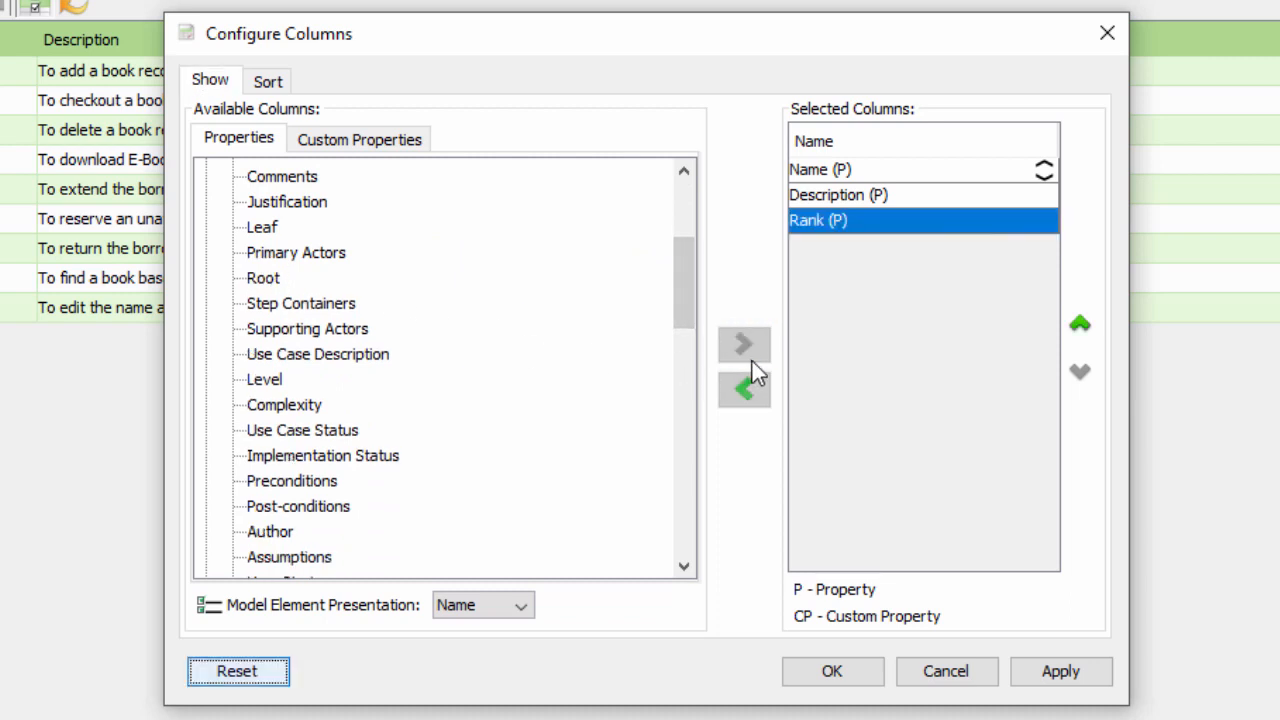
{"action": "left_click", "coordinate": [846, 675]}
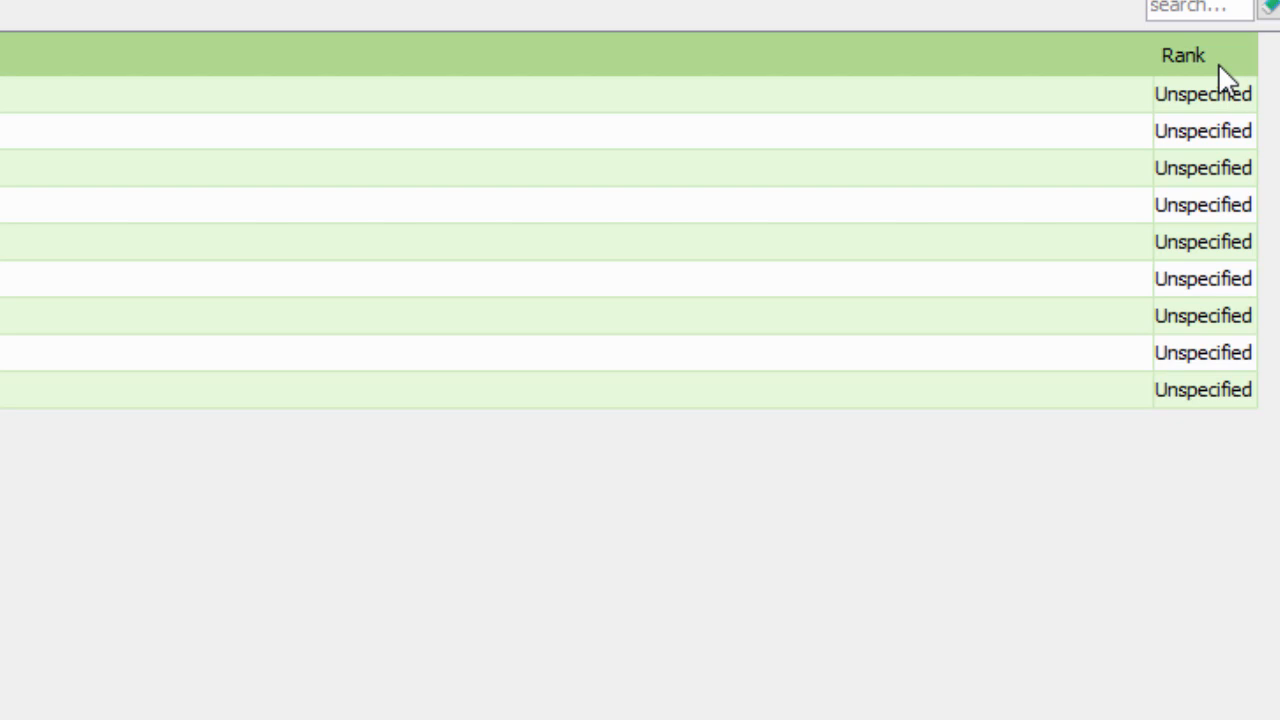
{"action": "left_click_drag", "start_coordinate": [1218, 63], "coordinate": [410, 96]}
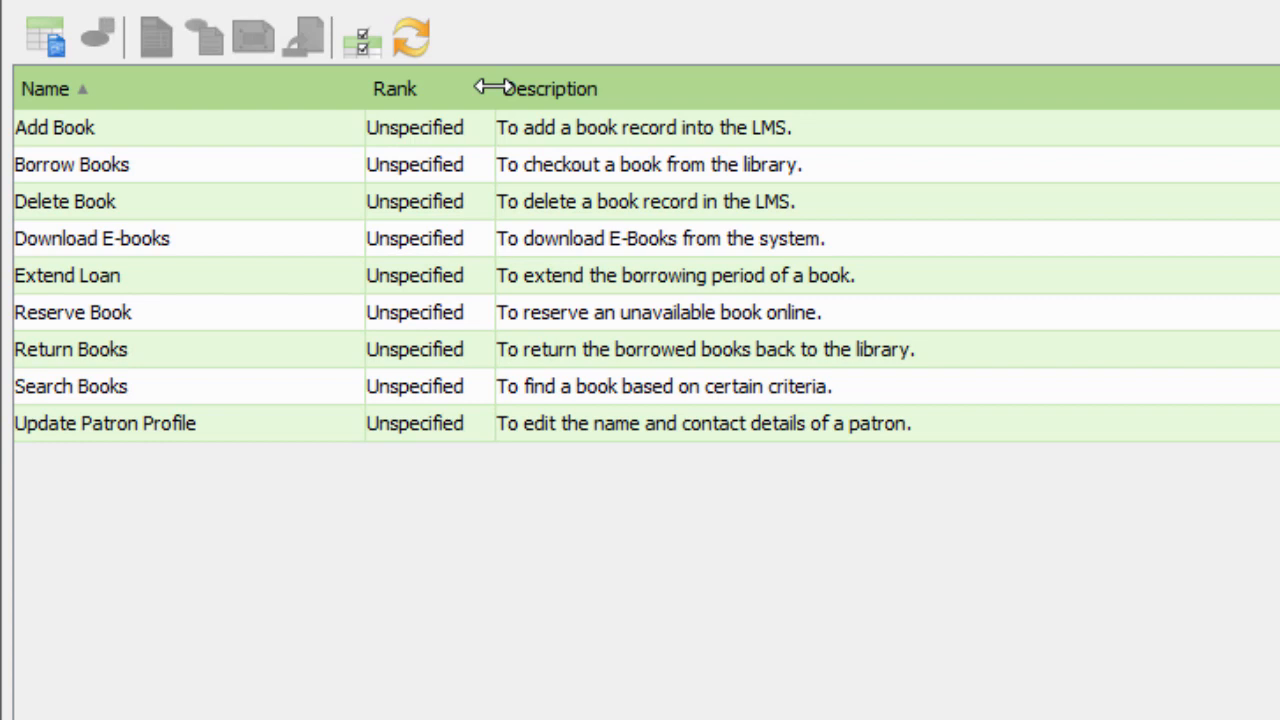
Step: Add a custom property column of type Text named "Release Planning Notes"
{"action": "right_click", "coordinate": [481, 87]}
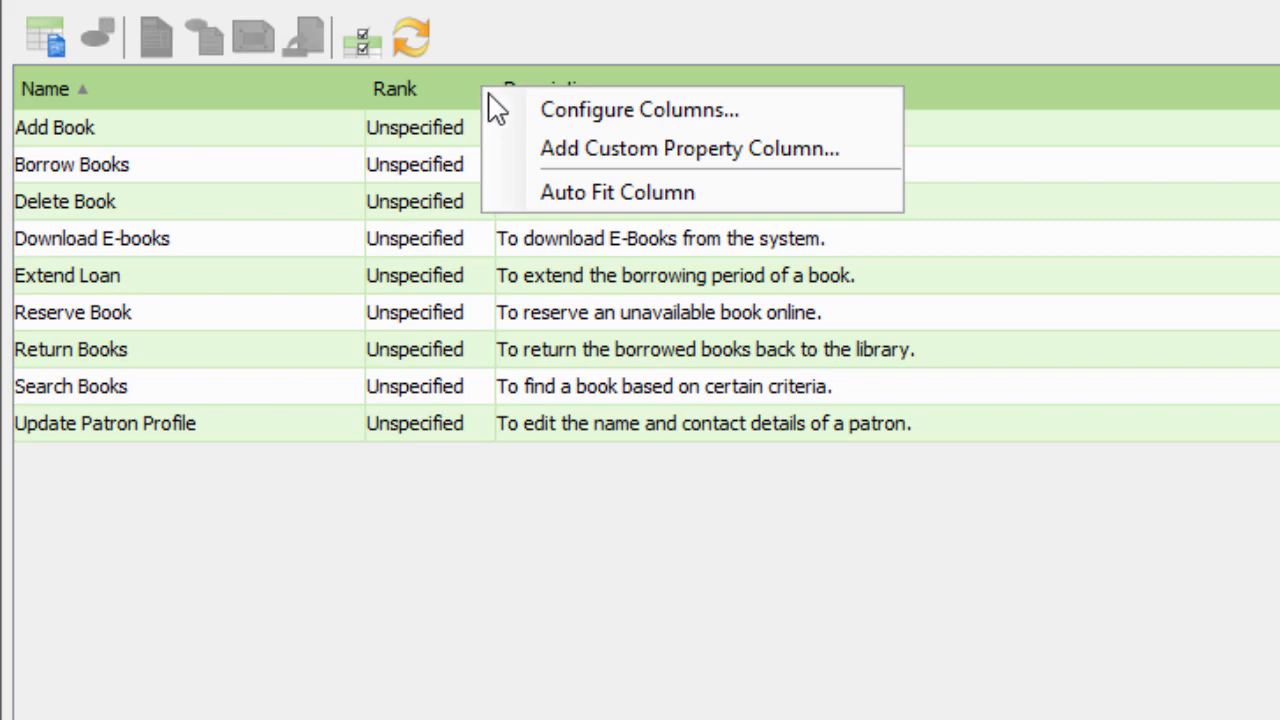
{"action": "left_click", "coordinate": [731, 174]}
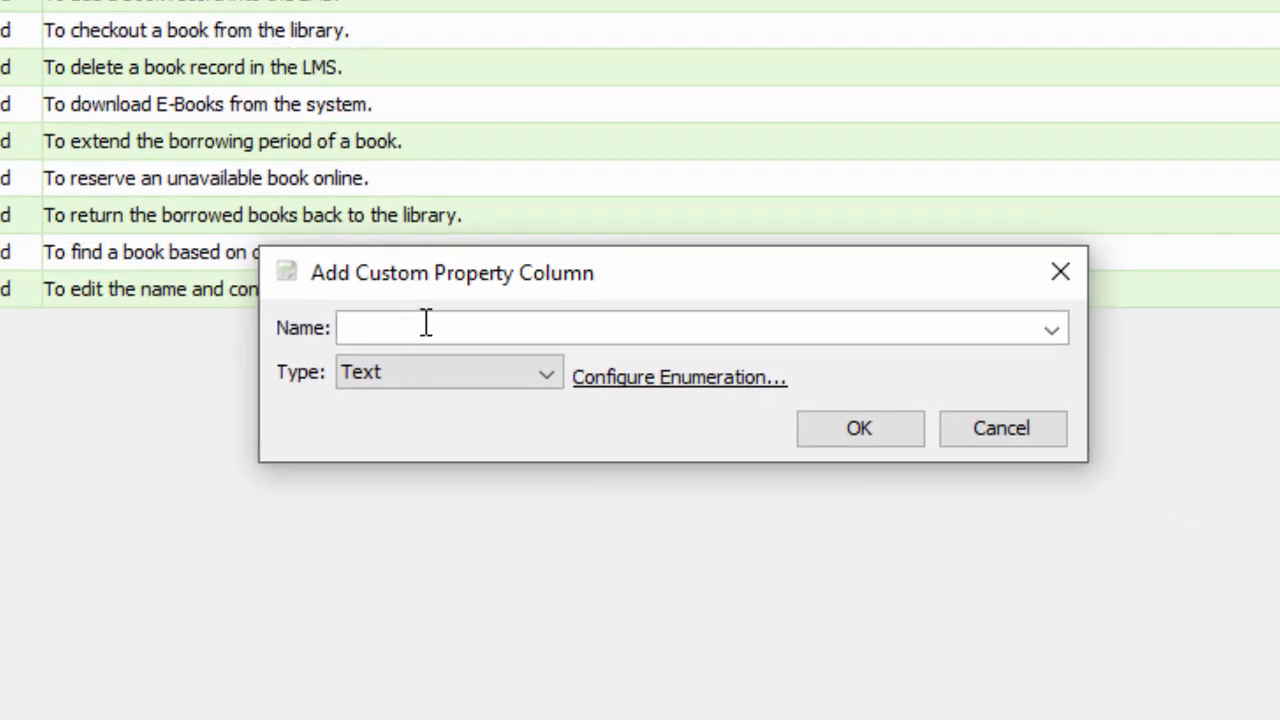
{"action": "type", "text": "Release Planning Notes"}
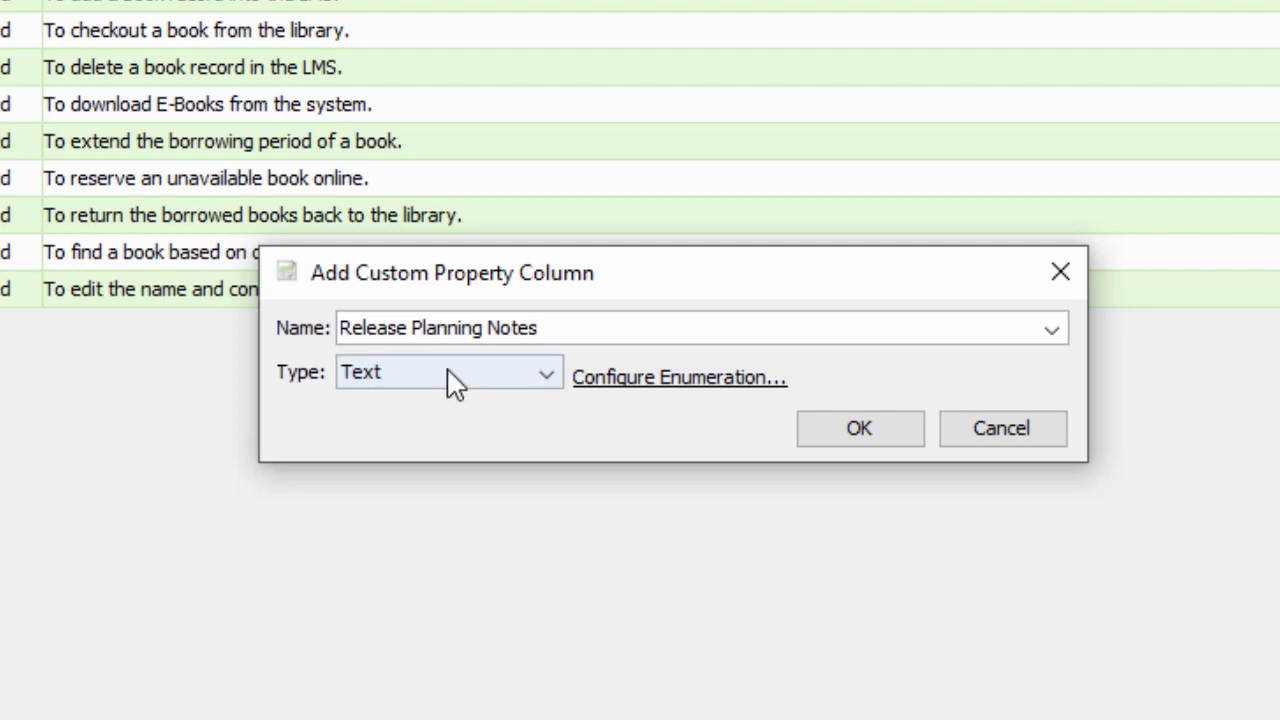
{"action": "left_click", "coordinate": [862, 440]}
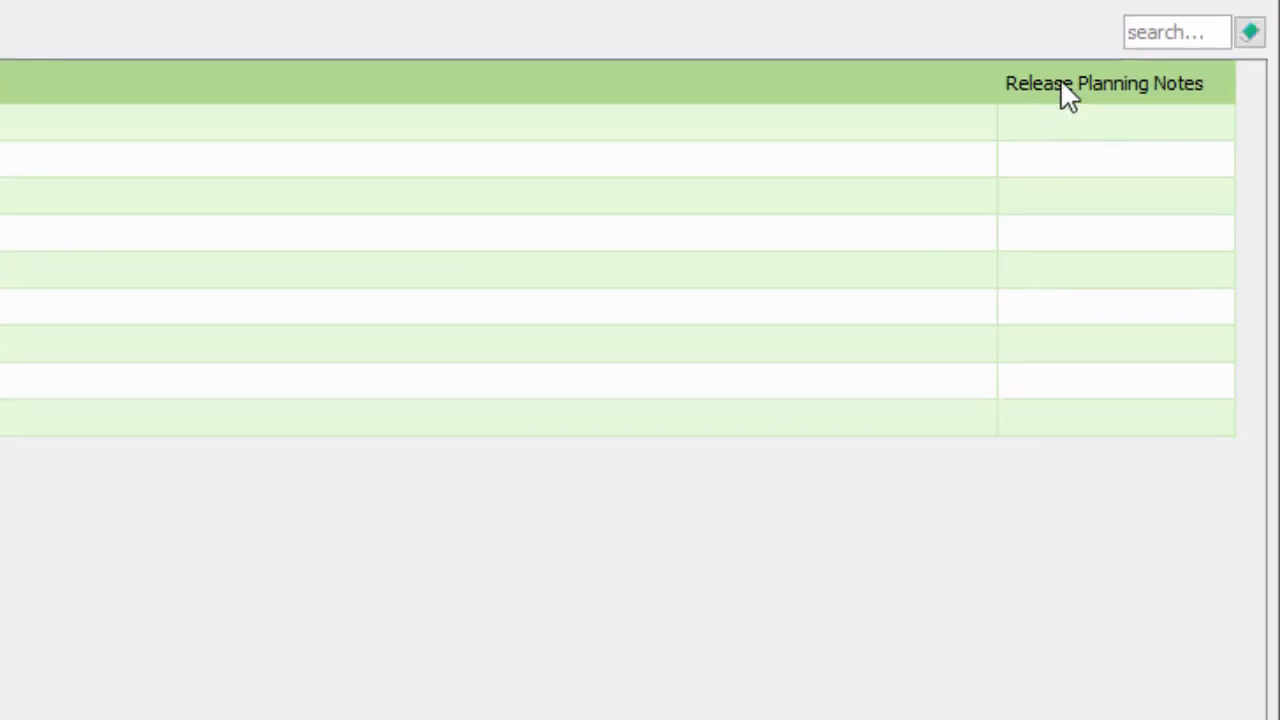
Step: Move the Release Planning Notes column between Rank and Description and widen it for longer text
{"action": "left_click_drag", "start_coordinate": [997, 83], "coordinate": [600, 78]}
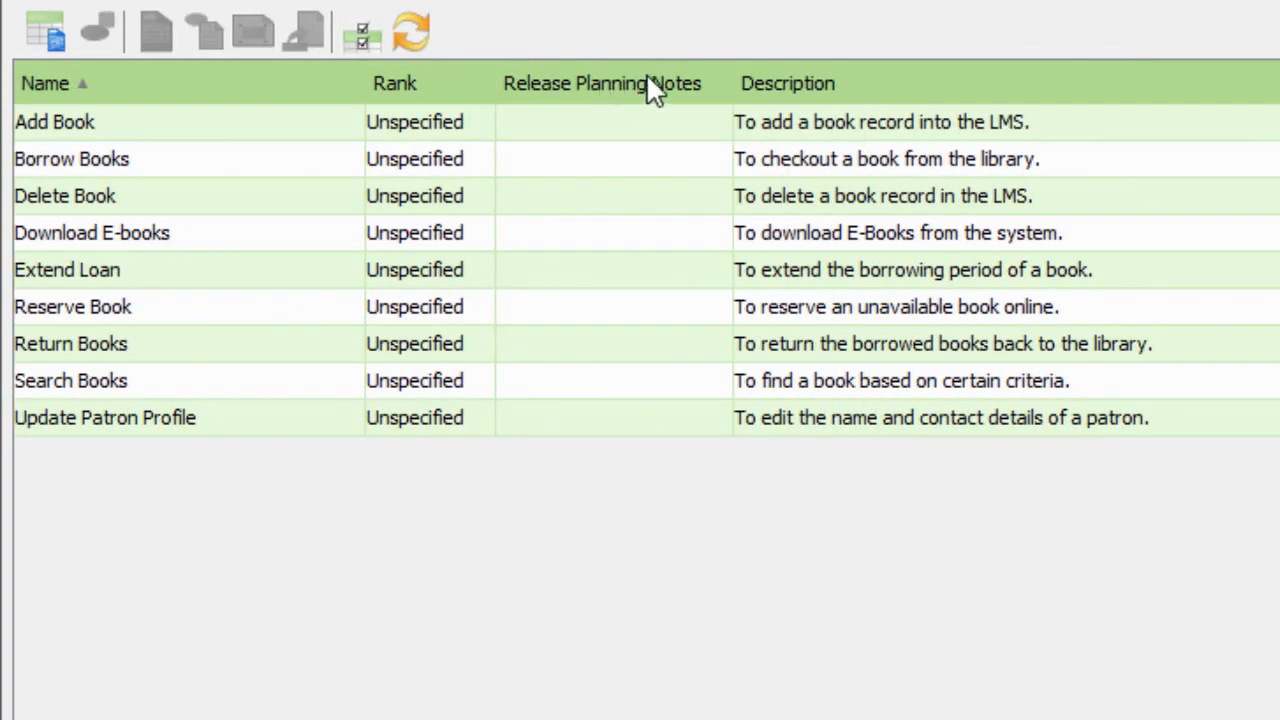
{"action": "left_click_drag", "start_coordinate": [726, 83], "coordinate": [1237, 103]}
{"action": "left_click_drag", "start_coordinate": [1100, 91], "coordinate": [1161, 87]}
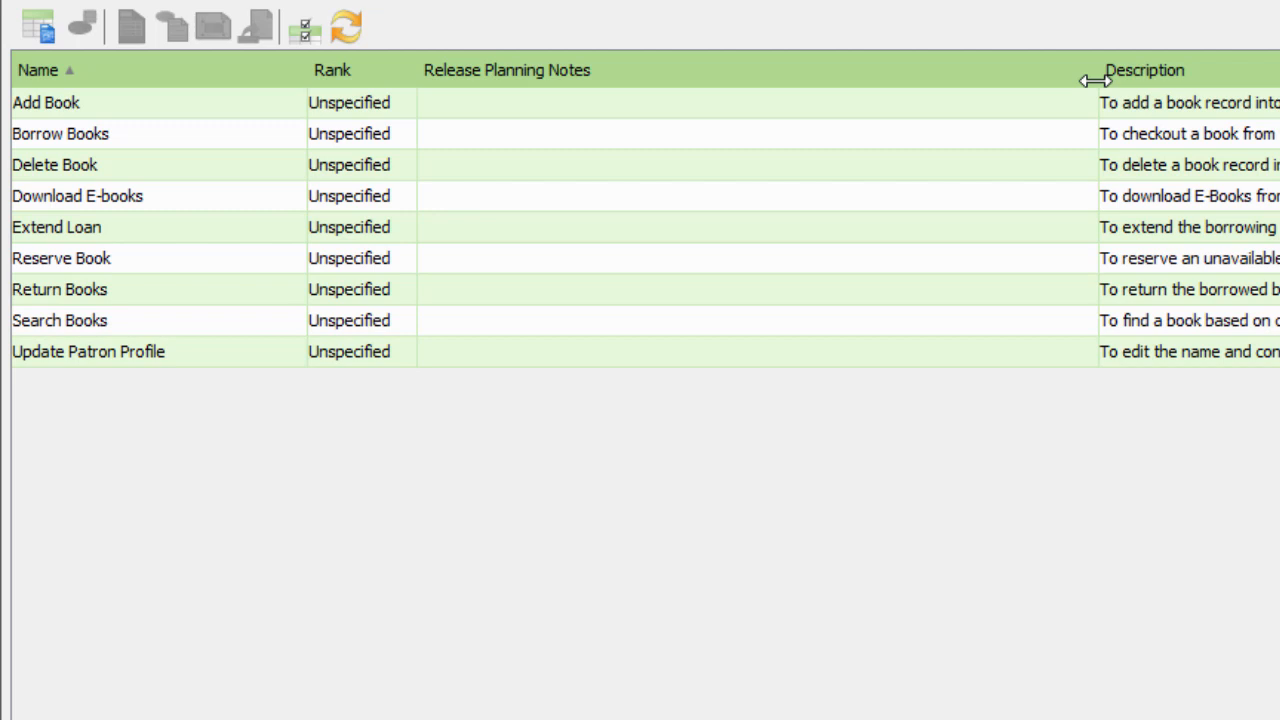
Step: Rank Add Book as Medium with the planning note "An essential yet non urgent feature that can be done on or before the 2nd release."
{"action": "left_click", "coordinate": [380, 108]}
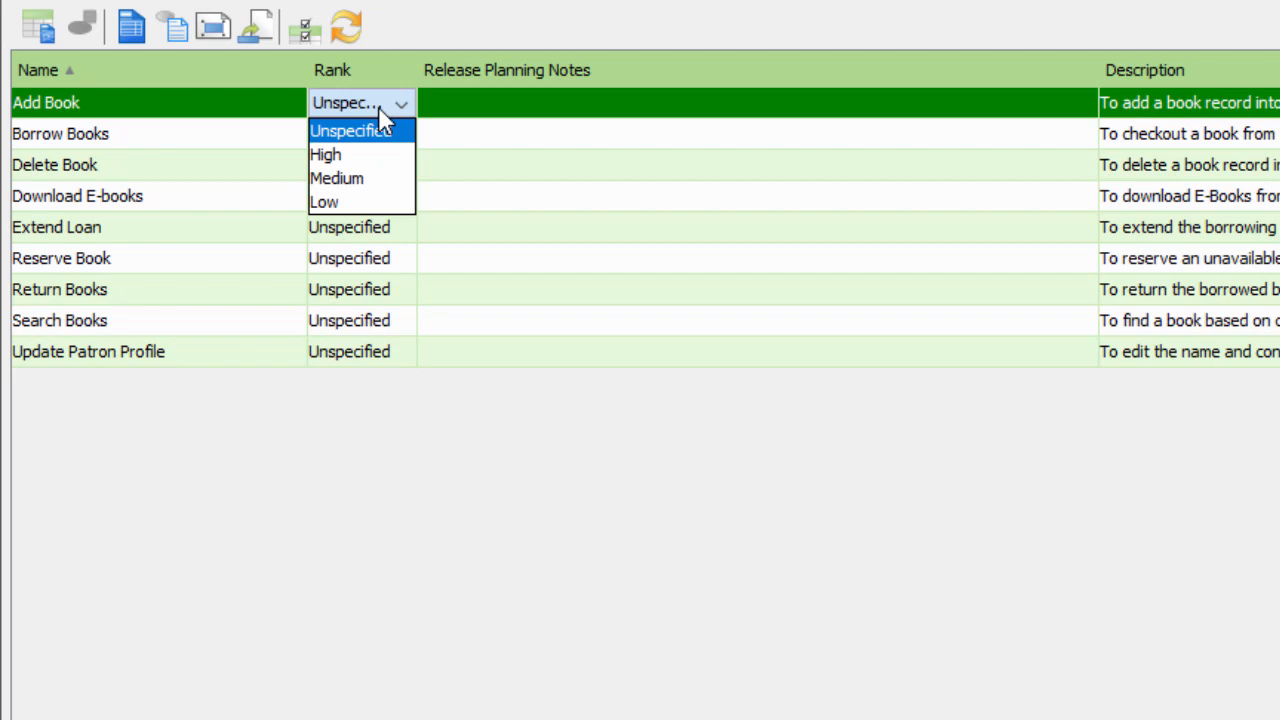
{"action": "left_click", "coordinate": [381, 182]}
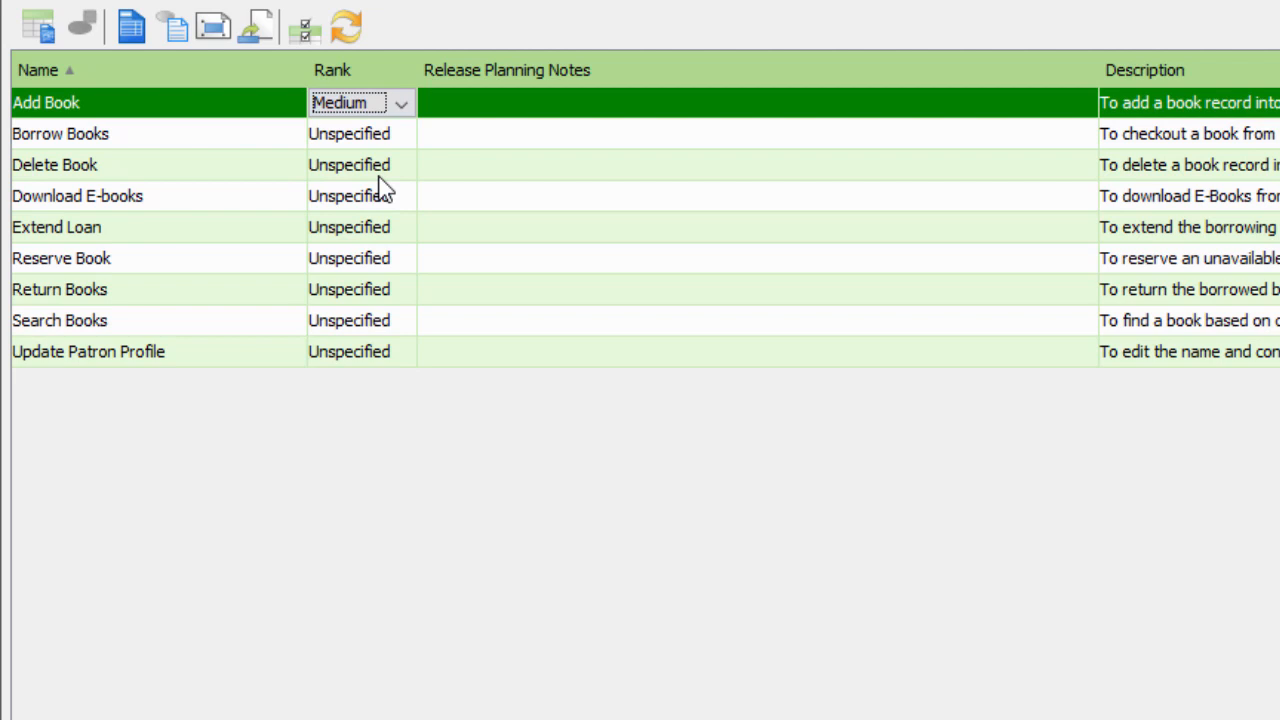
{"action": "left_click", "coordinate": [505, 106]}
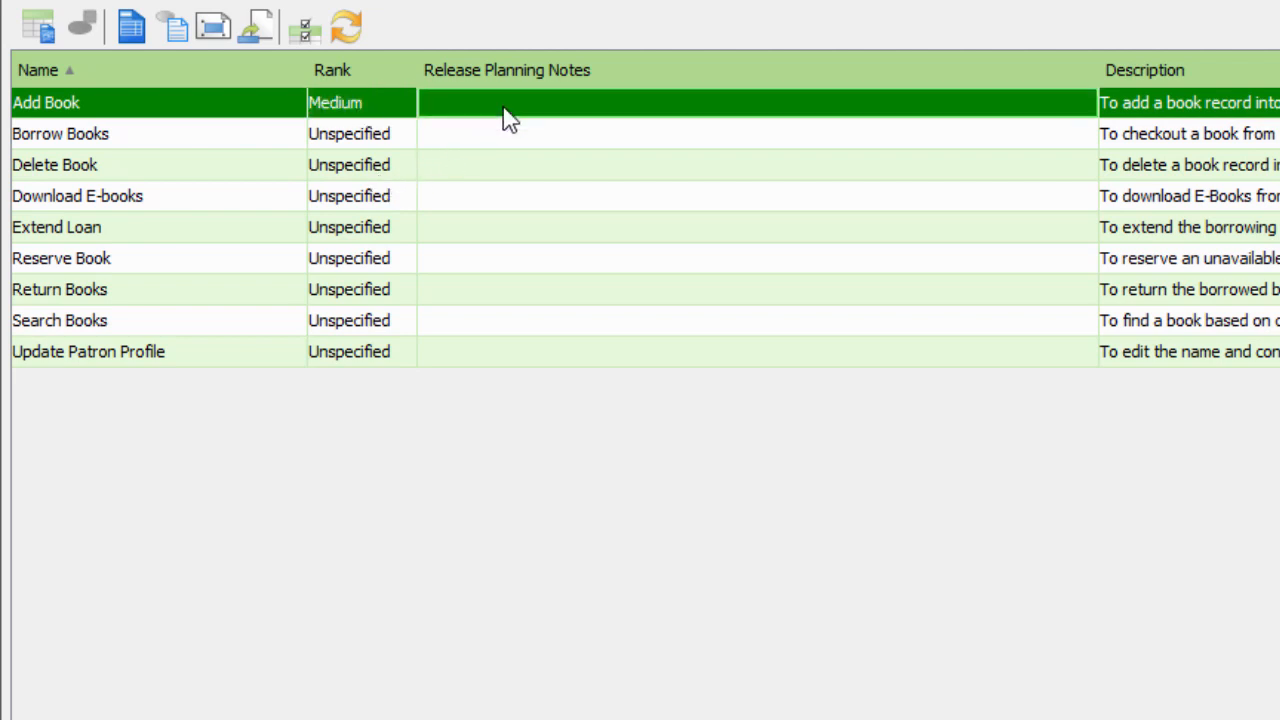
{"action": "type", "text": "An essen"}
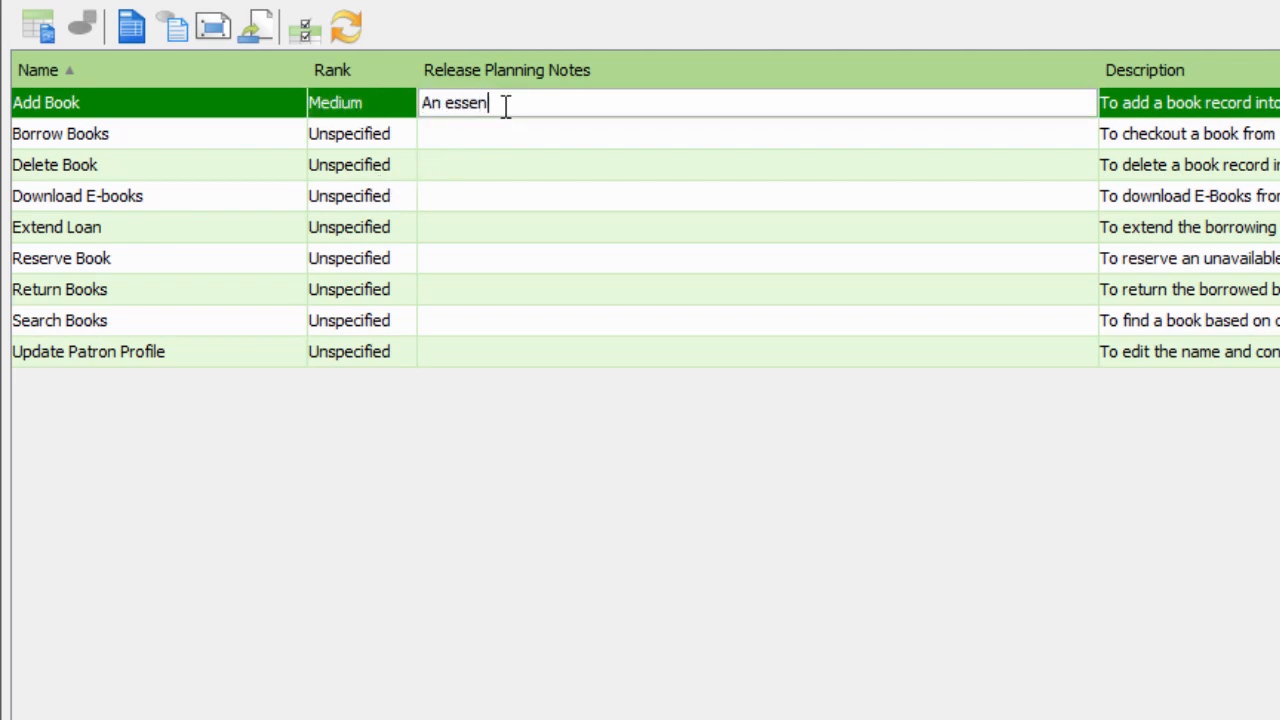
{"action": "type", "text": "tial yet non urgent "}
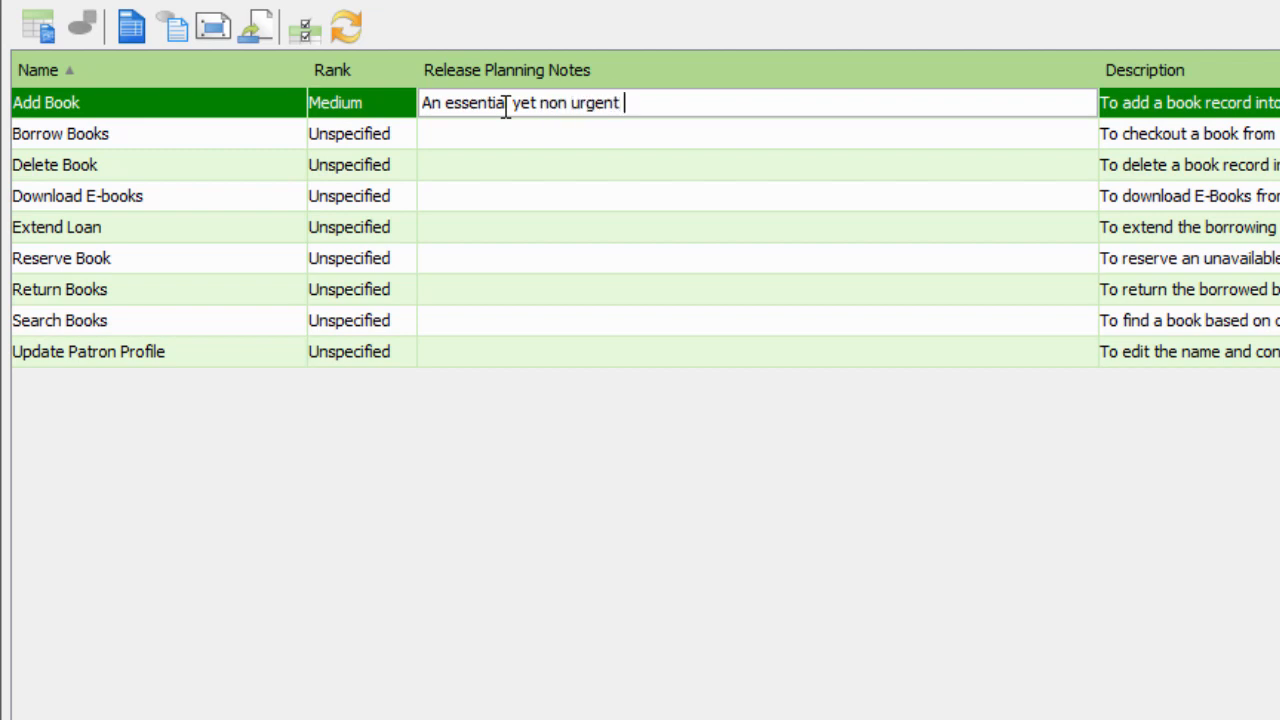
{"action": "type", "text": "feature that can be done o"}
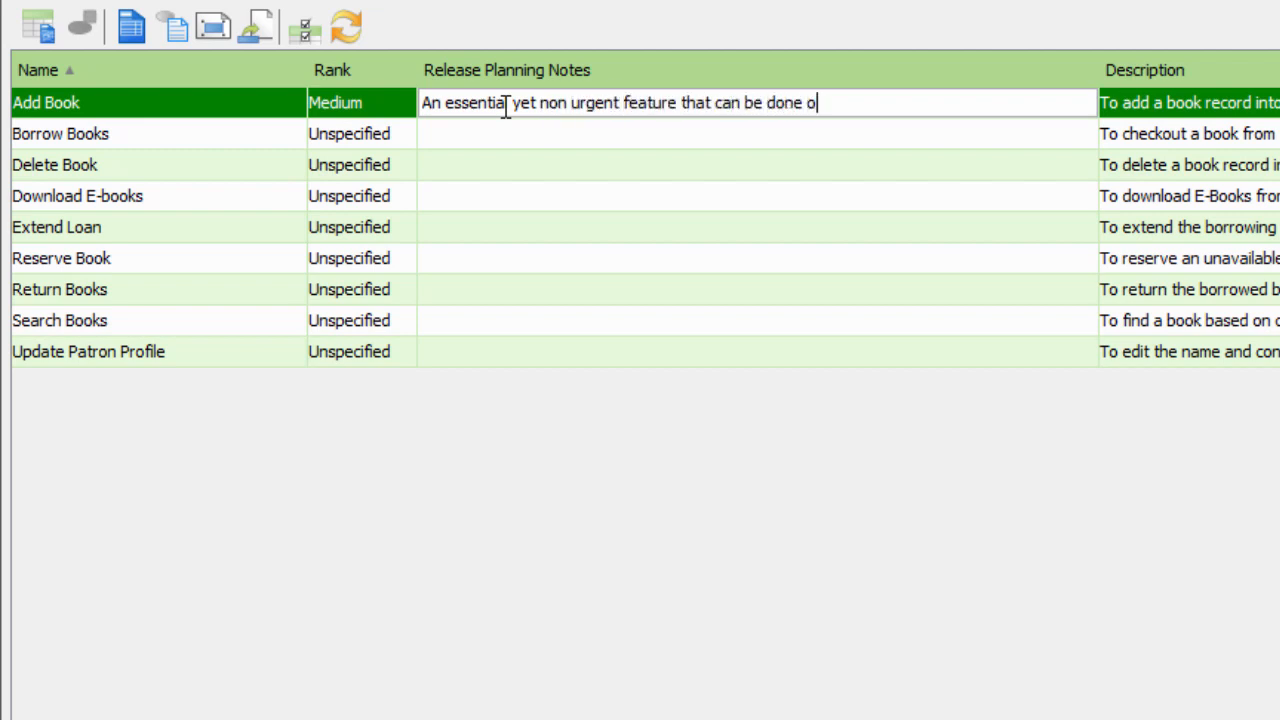
{"action": "type", "text": "n or before the 2nd release."}
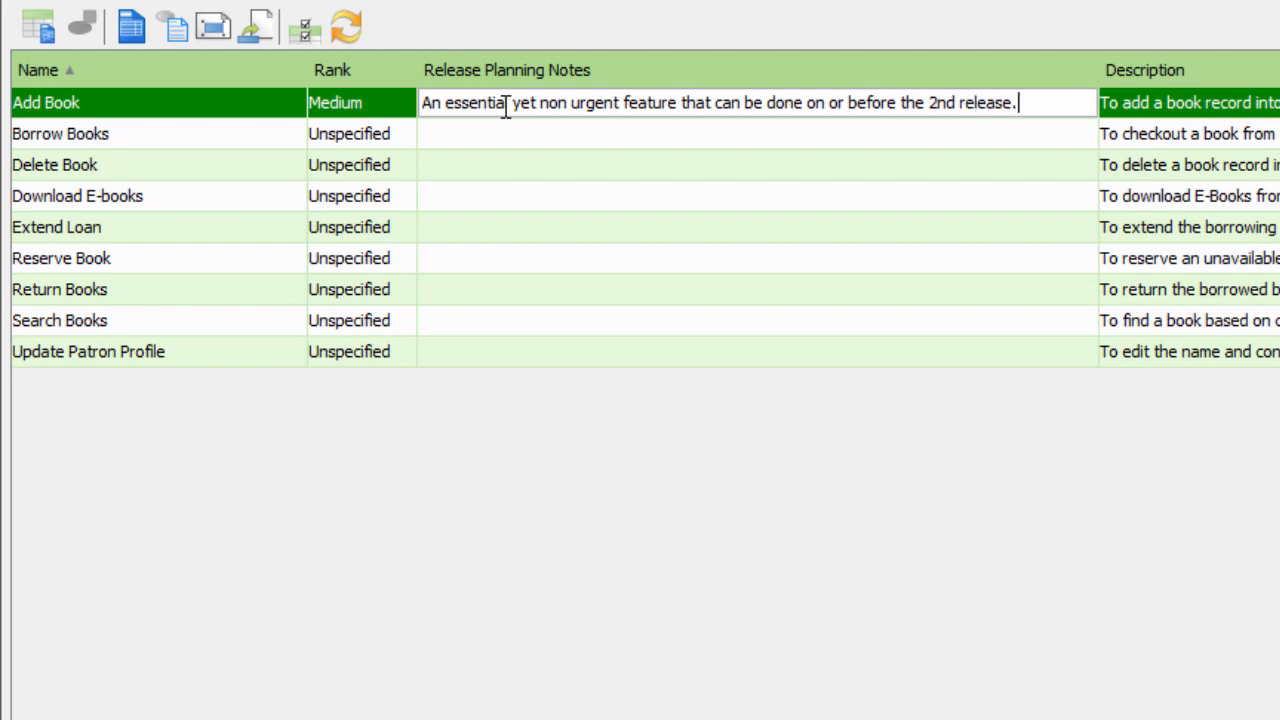
{"action": "key", "text": "Return"}
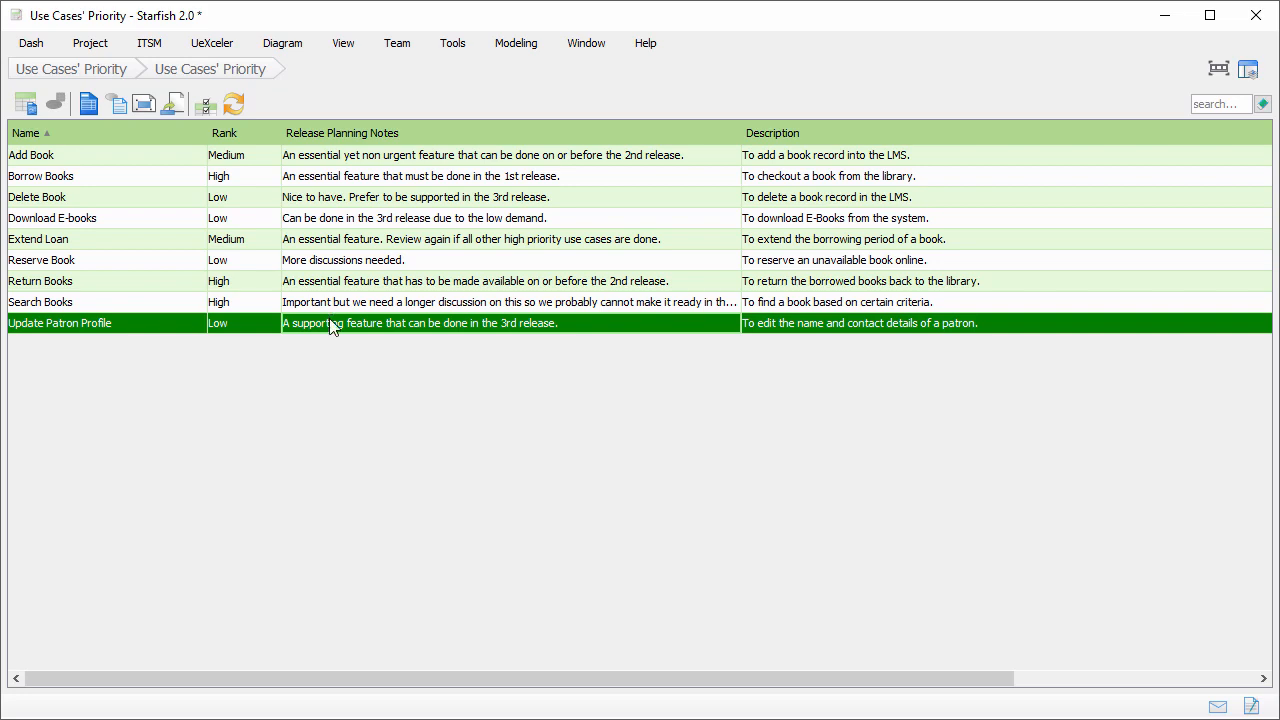
Step: Remove the Description column from the Use Cases' Priority table
{"action": "left_click", "coordinate": [205, 110]}
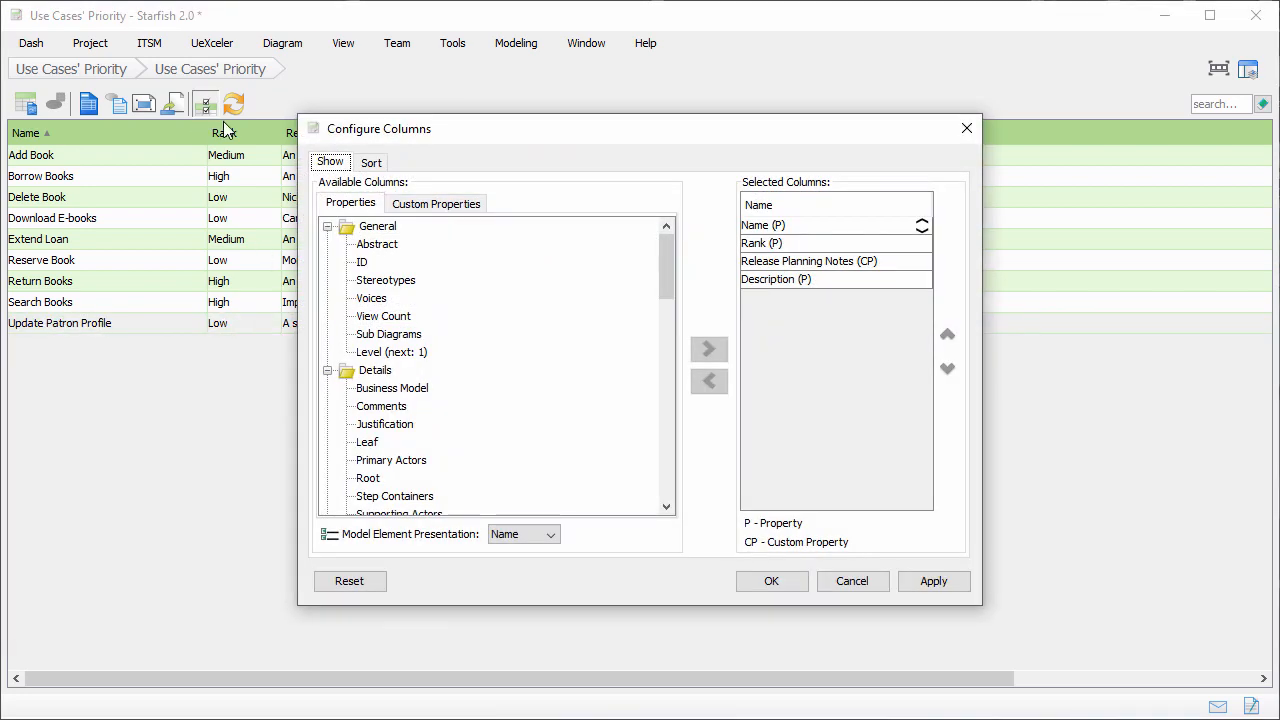
{"action": "left_click", "coordinate": [765, 284]}
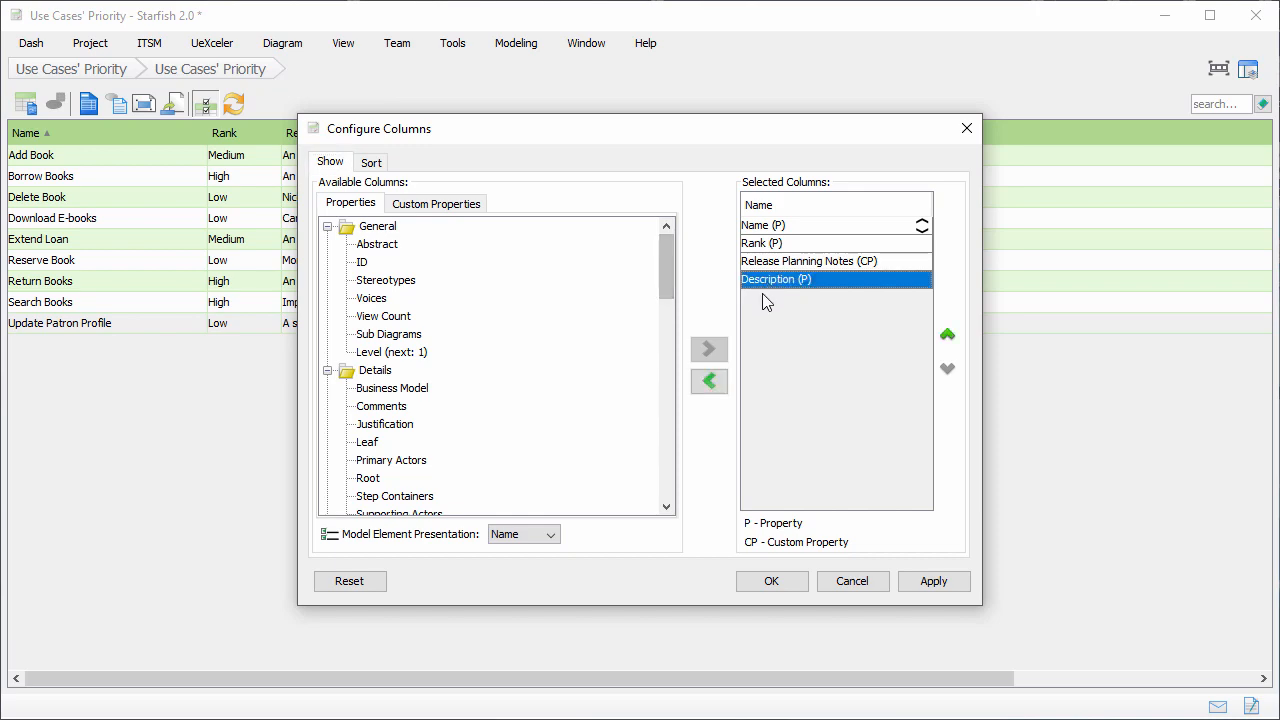
{"action": "left_click", "coordinate": [705, 383]}
{"action": "left_click", "coordinate": [769, 581]}
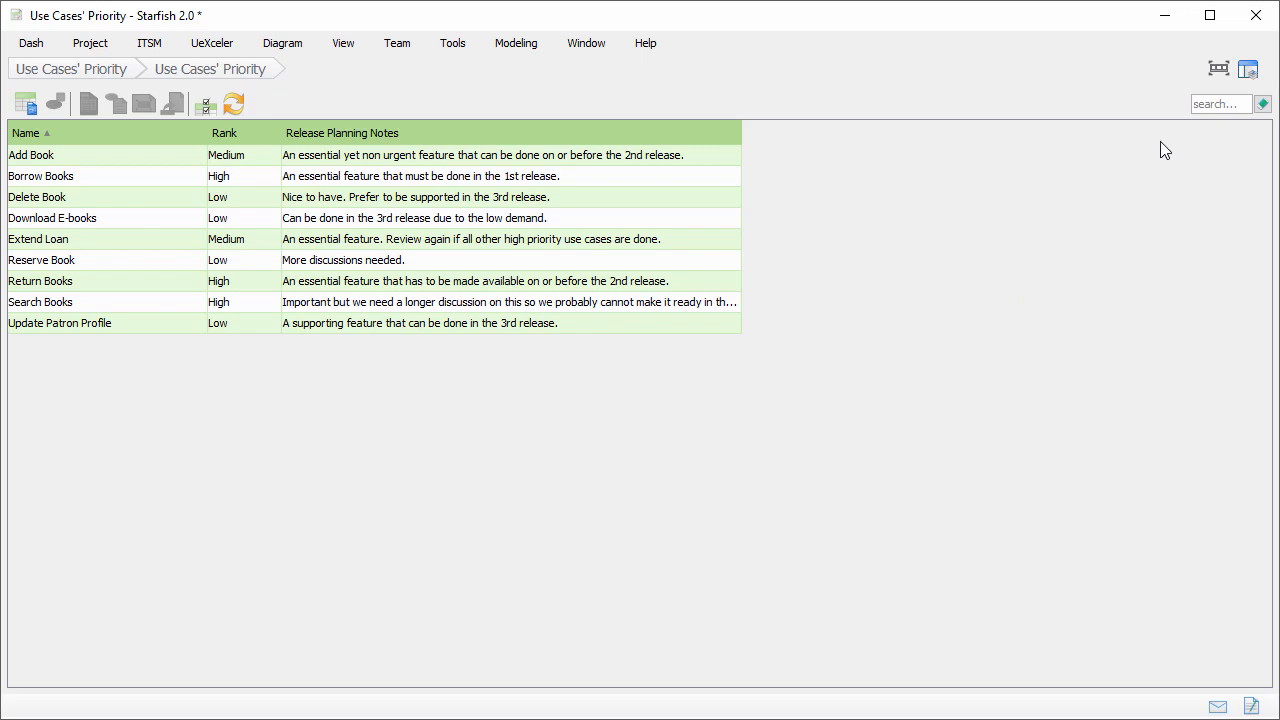
Step: Close the table editor and check the Use Cases' Priority table on the Starfish 2.0 Use Case Model diagram
{"action": "left_click", "coordinate": [1256, 17]}
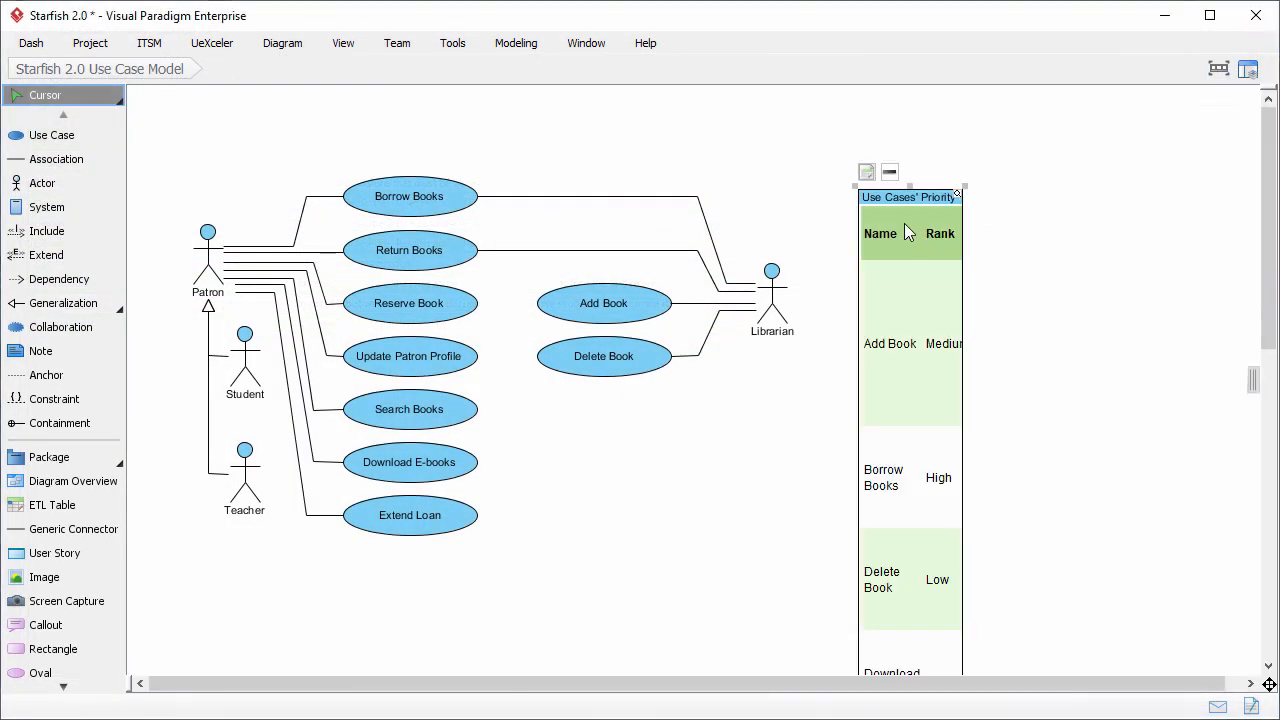
{"action": "scroll", "coordinate": [857, 170], "scroll_direction": "down", "scroll_amount": 3}
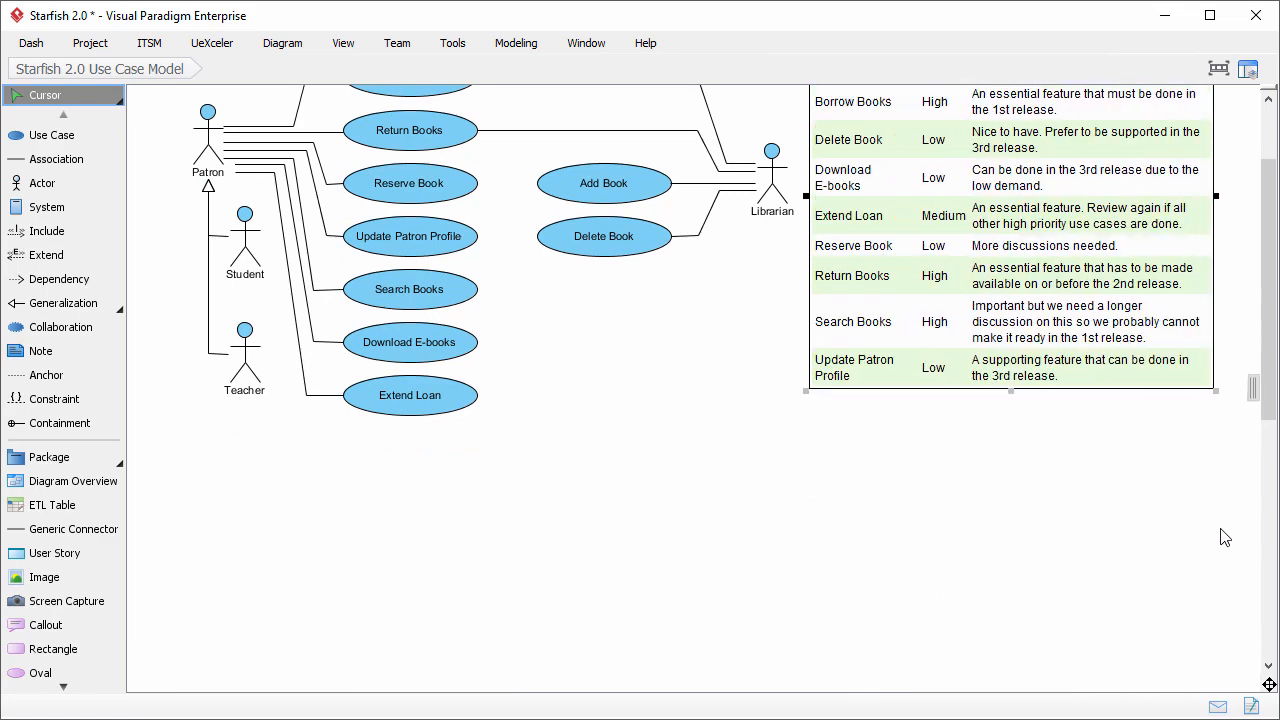
{"action": "scroll", "coordinate": [1158, 523], "scroll_direction": "up", "scroll_amount": 3}
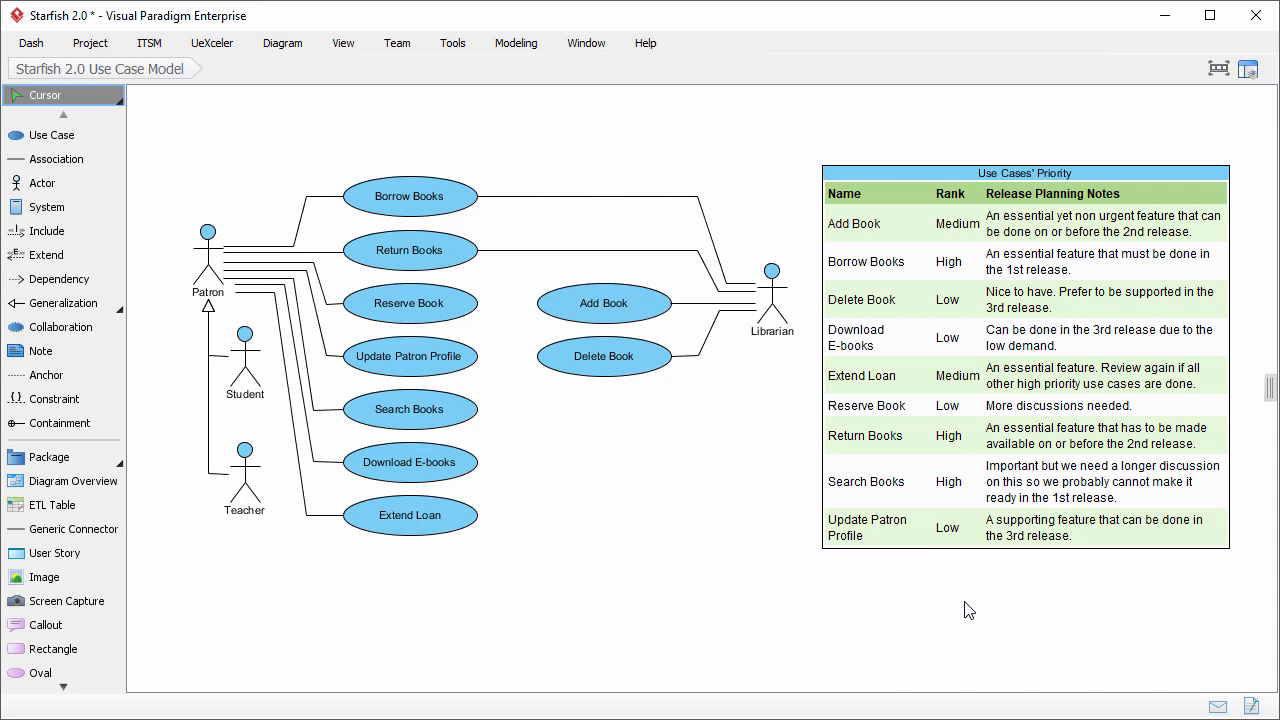
Step: Reopen the Use Cases' Priority table and start visualizing the Borrow Books, Return Books and Search Books use cases
{"action": "right_click", "coordinate": [932, 320]}
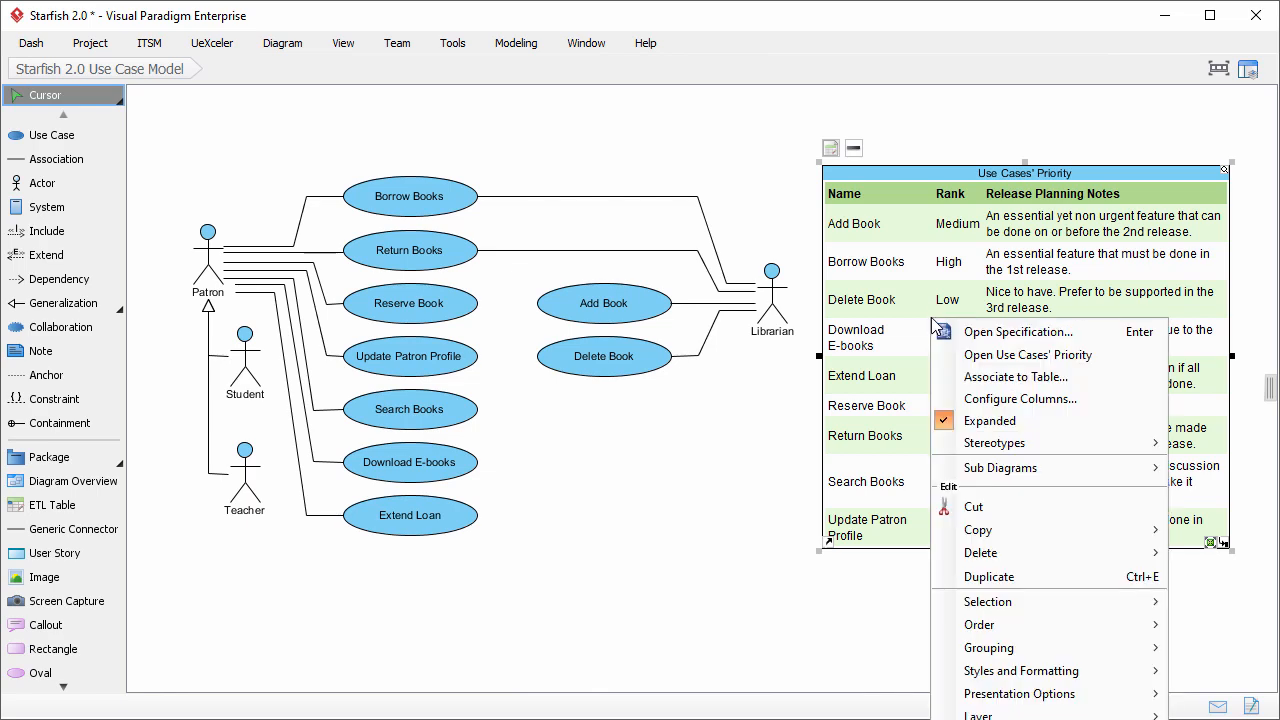
{"action": "left_click", "coordinate": [977, 353]}
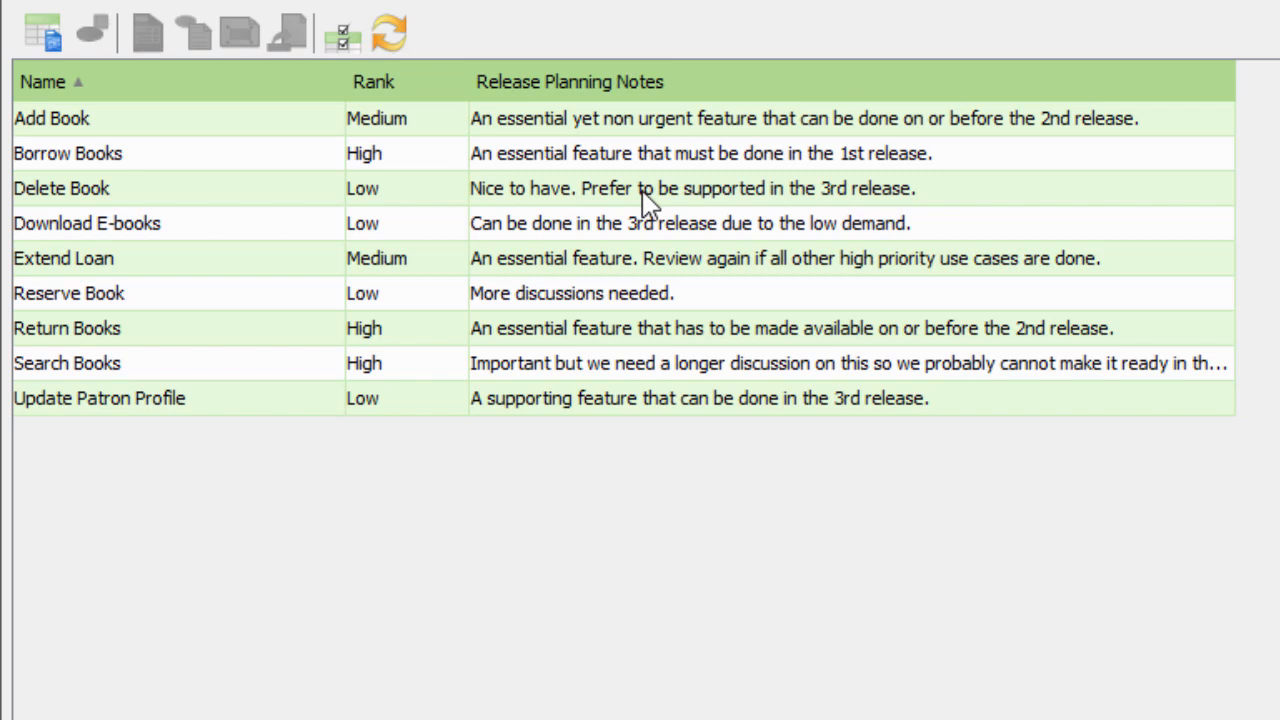
{"action": "left_click", "coordinate": [316, 153]}
{"action": "left_click", "coordinate": [312, 333], "text": "ctrl"}
{"action": "left_click", "coordinate": [312, 368], "text": "ctrl"}
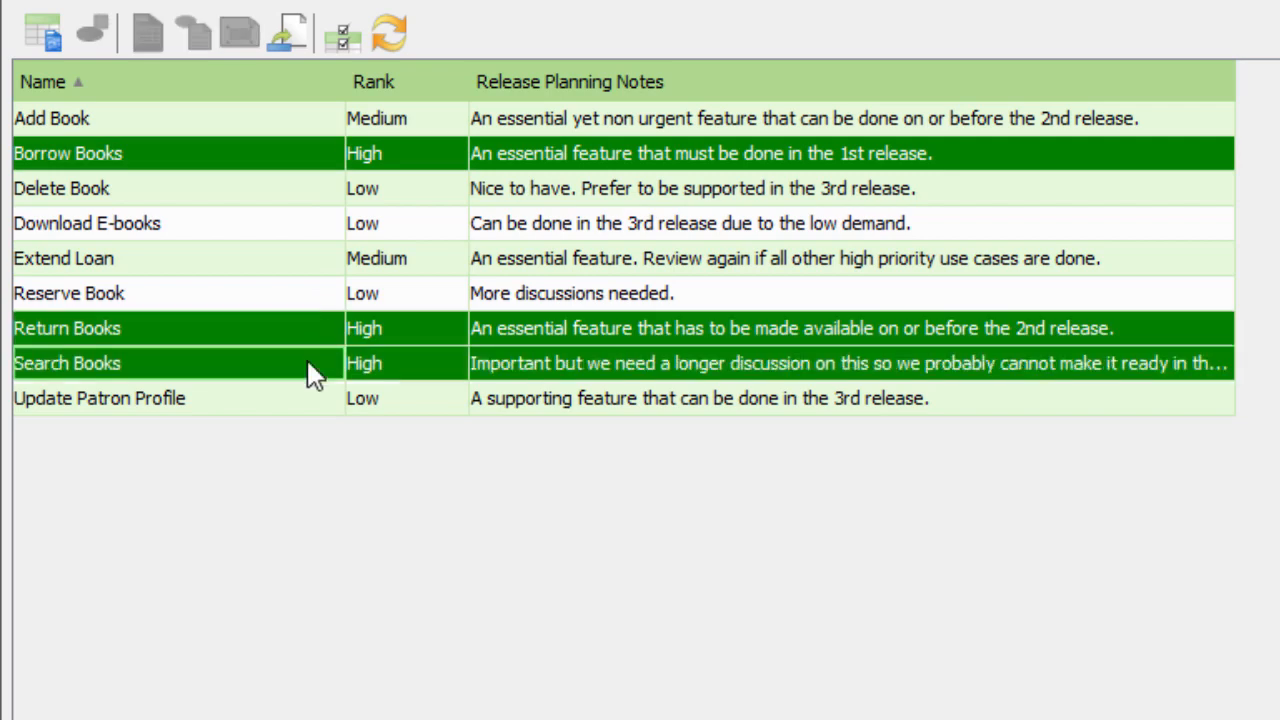
{"action": "left_click", "coordinate": [309, 39]}
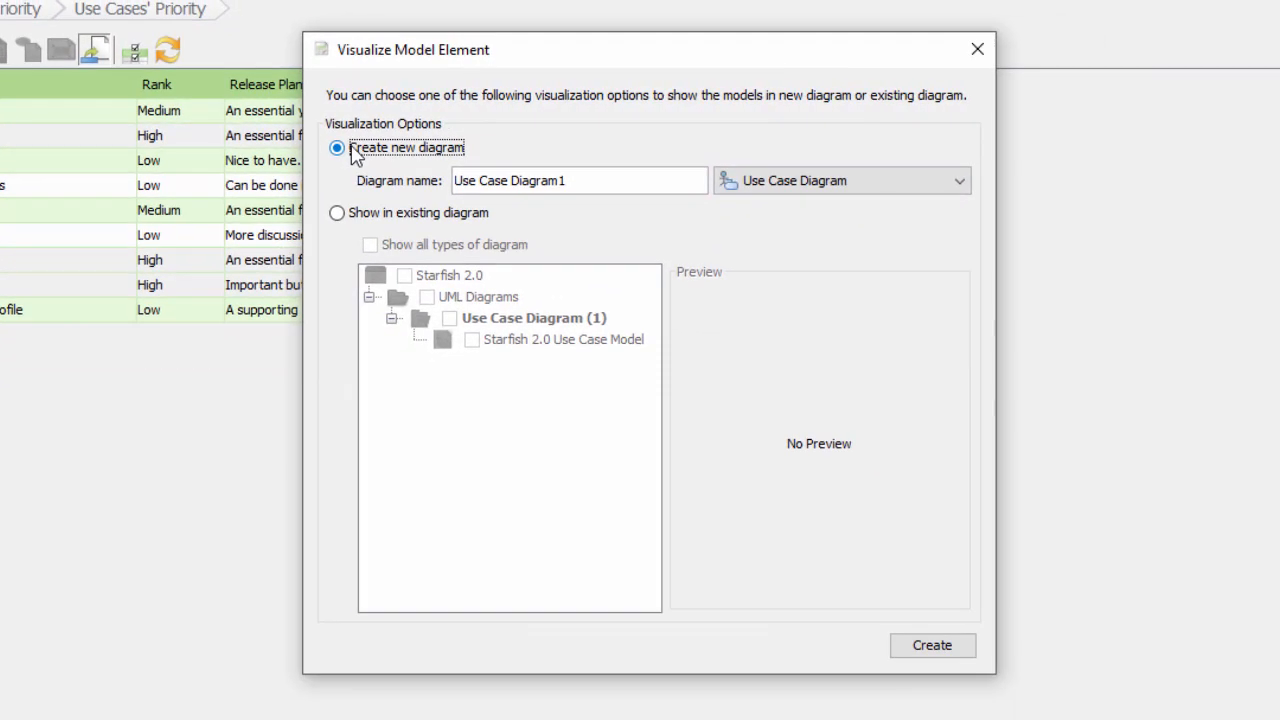